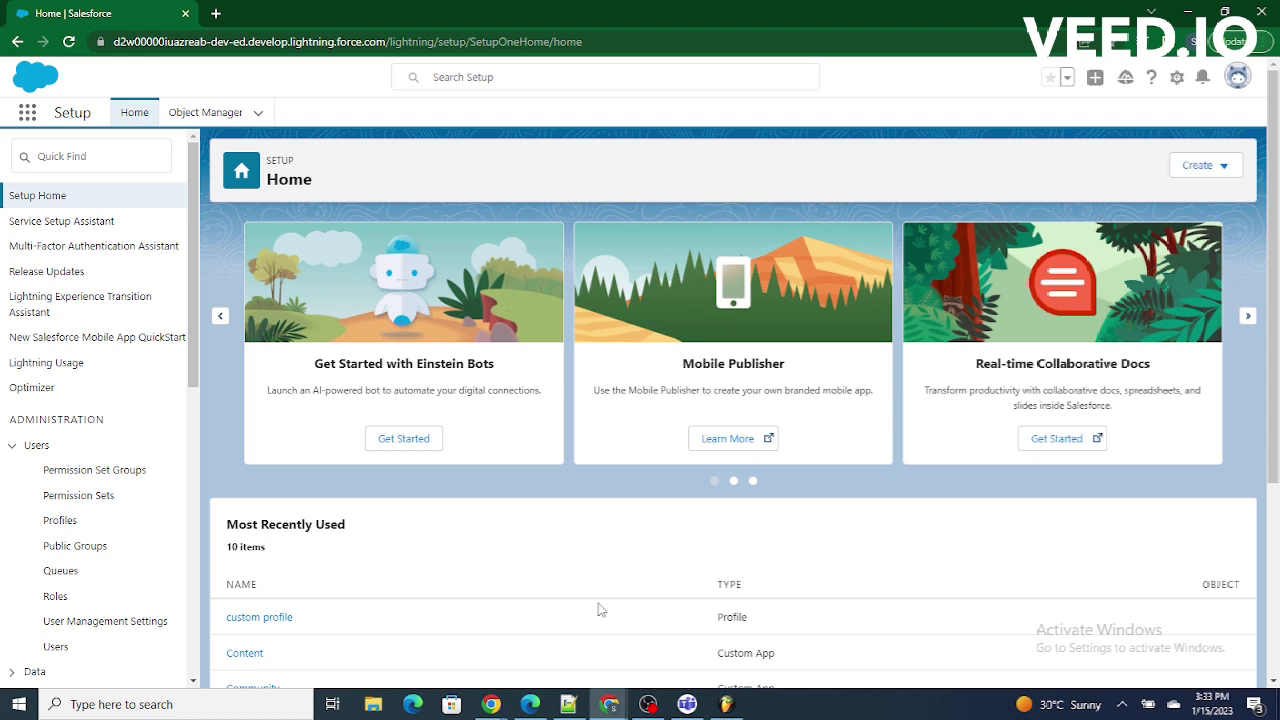
Switch to the Notepad++ note and examine the role hierarchy levels: CEO, CTO and CPO, then VP and sr.Hr
click(566, 705)
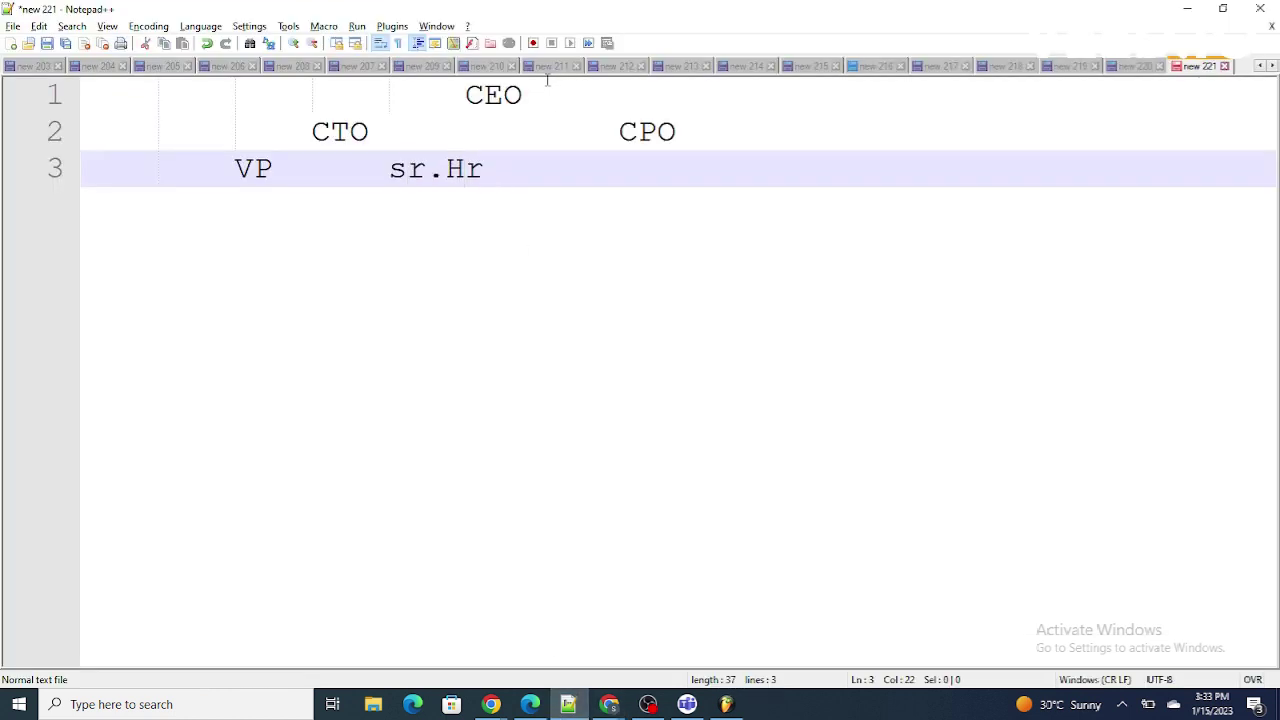
drag(543, 95, 459, 94)
click(391, 169)
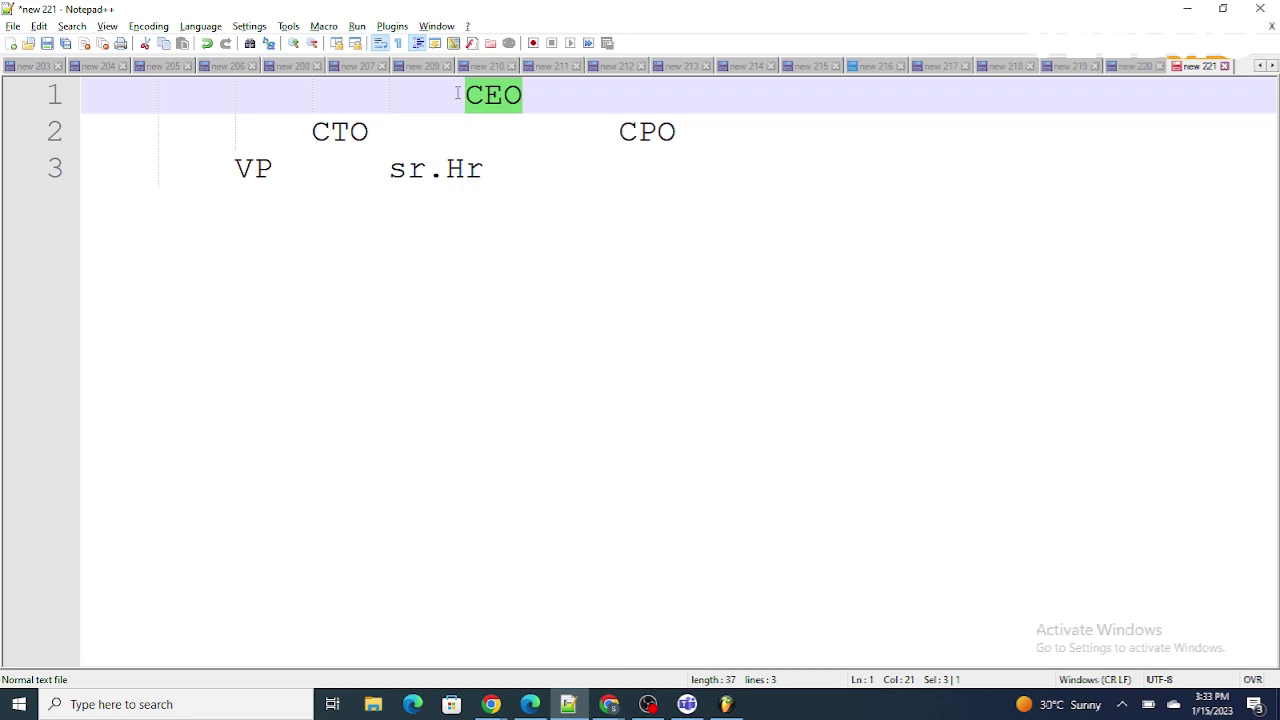
double_click(340, 131)
click(660, 128)
double_click(660, 130)
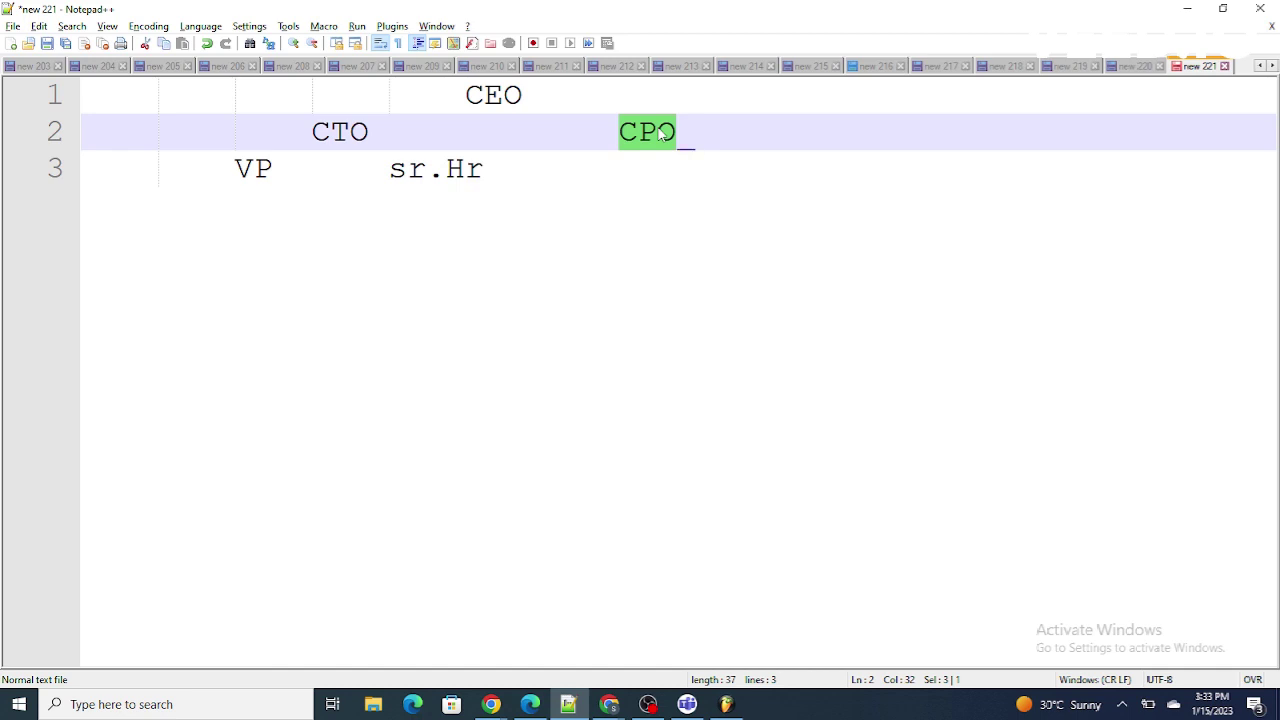
click(406, 170)
double_click(255, 169)
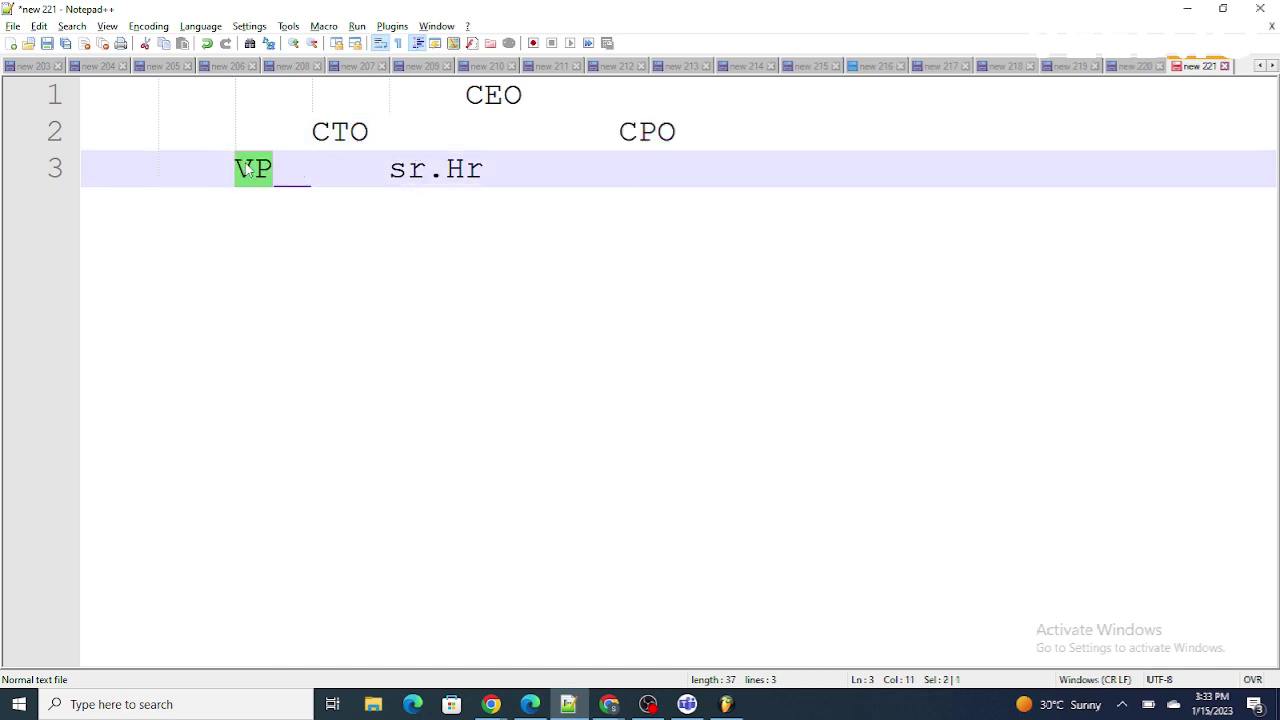
Compare the CTO role with the VP and sr.Hr roles beneath it in the hierarchy note
double_click(334, 134)
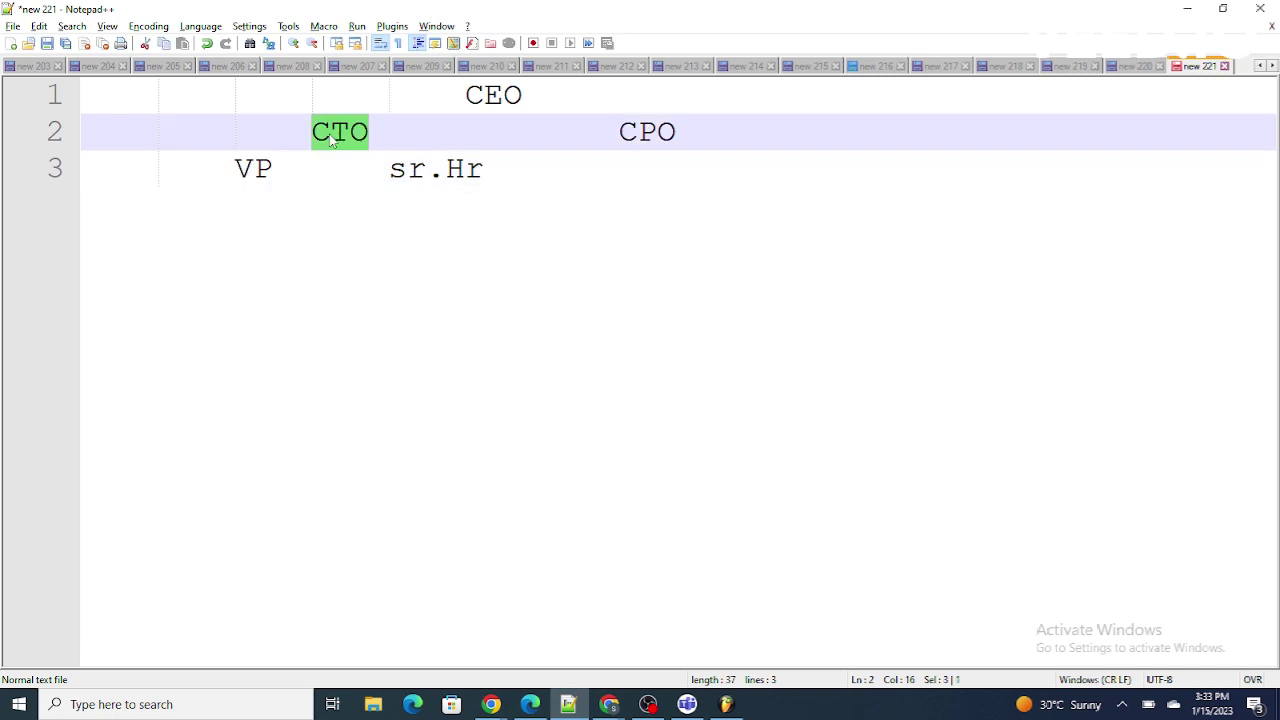
drag(505, 170, 380, 186)
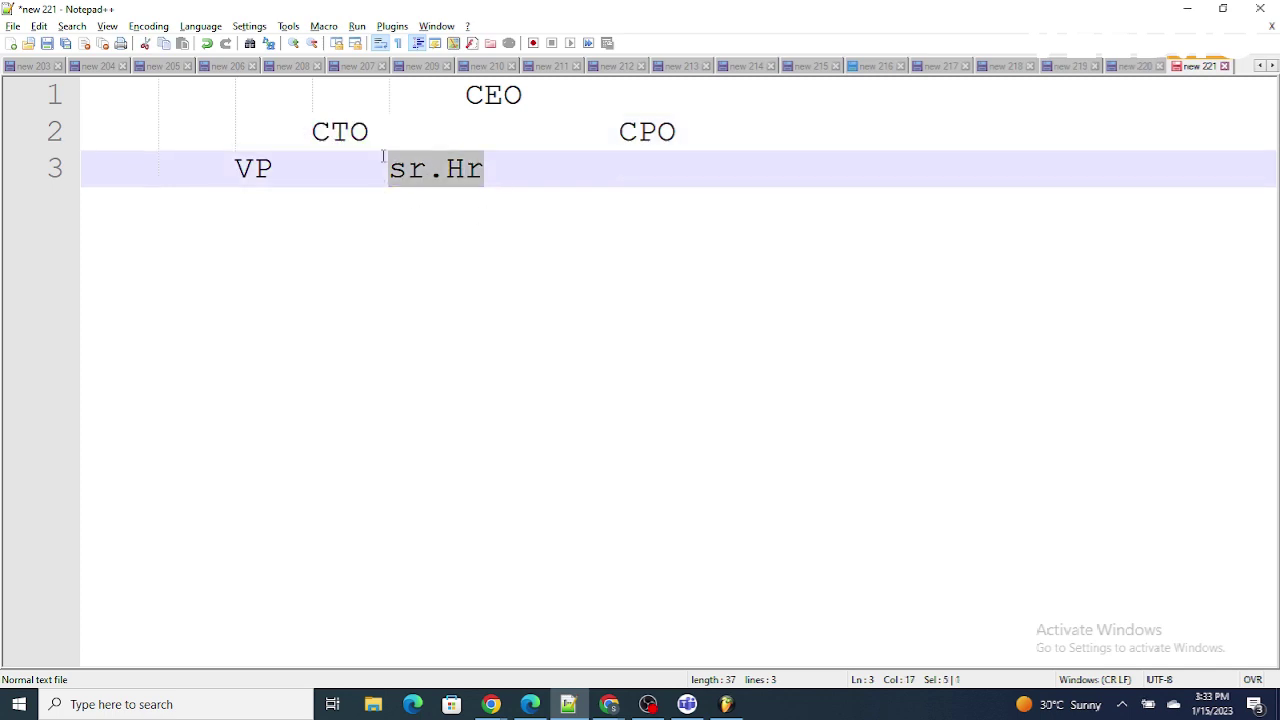
drag(372, 140, 320, 143)
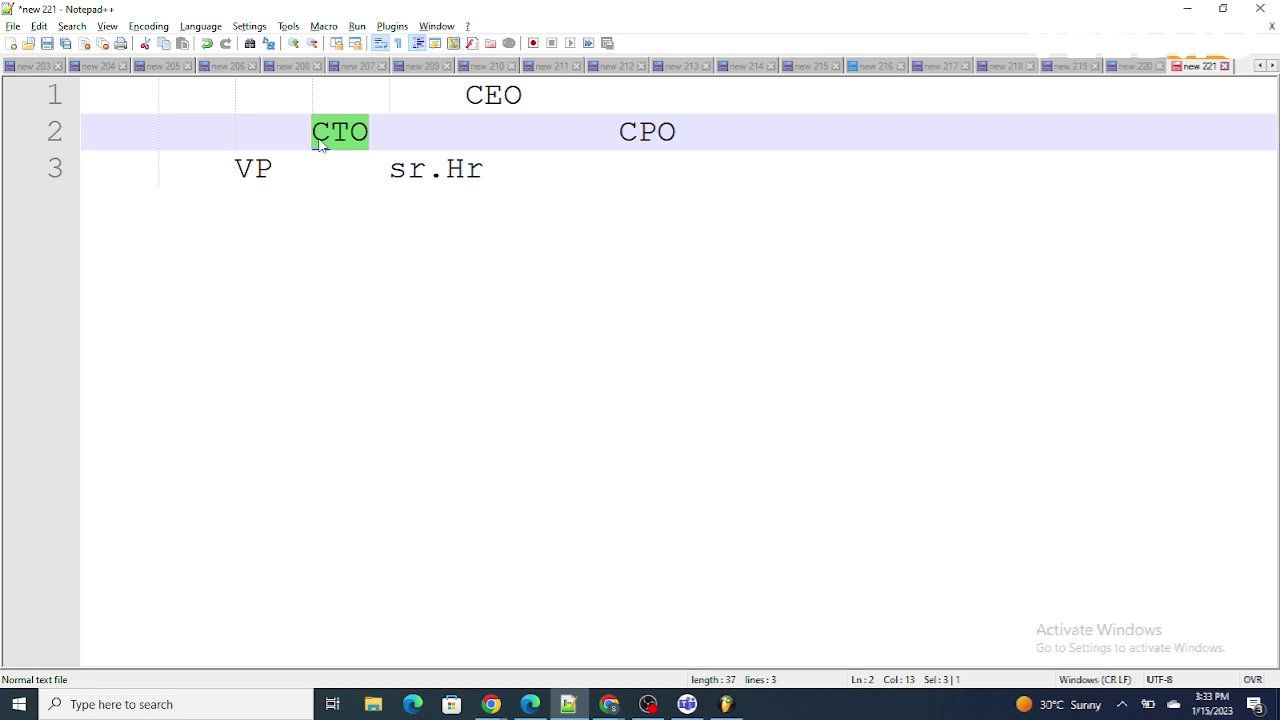
click(466, 180)
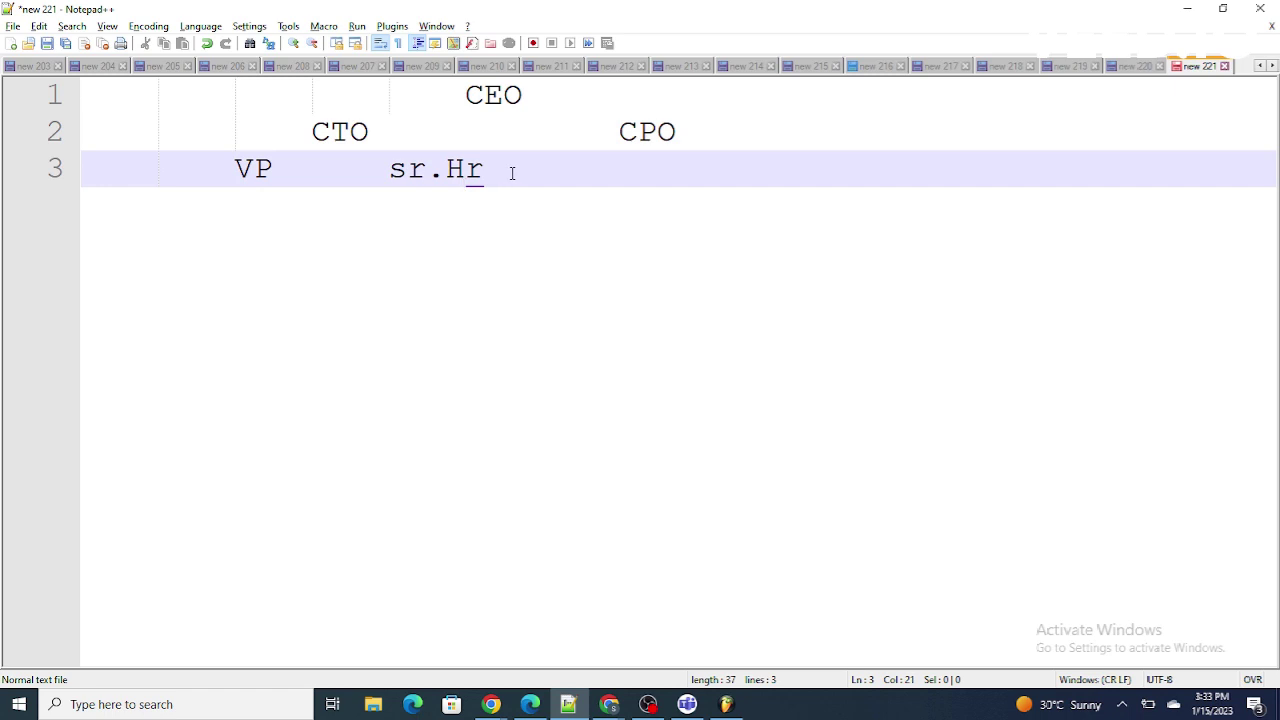
key(End)
key(shift+Left)
key(shift+Left)
key(shift+Left)
key(shift+Left)
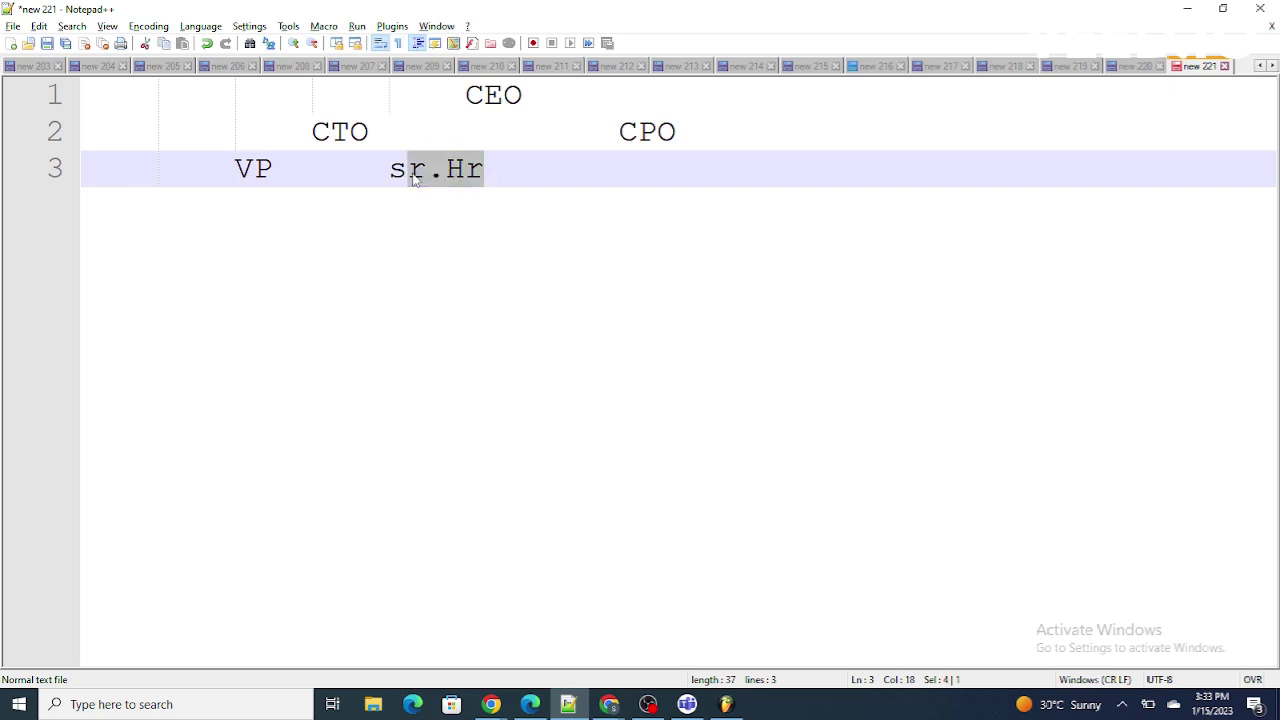
double_click(340, 132)
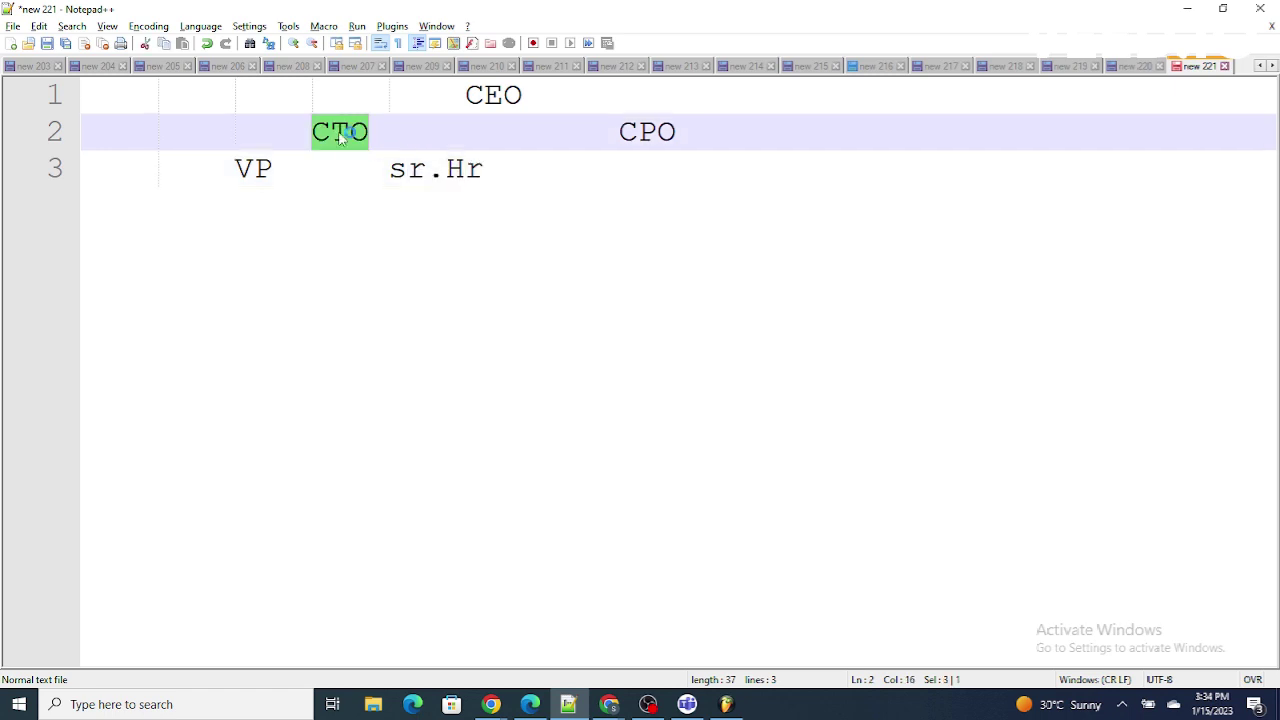
drag(486, 174, 407, 170)
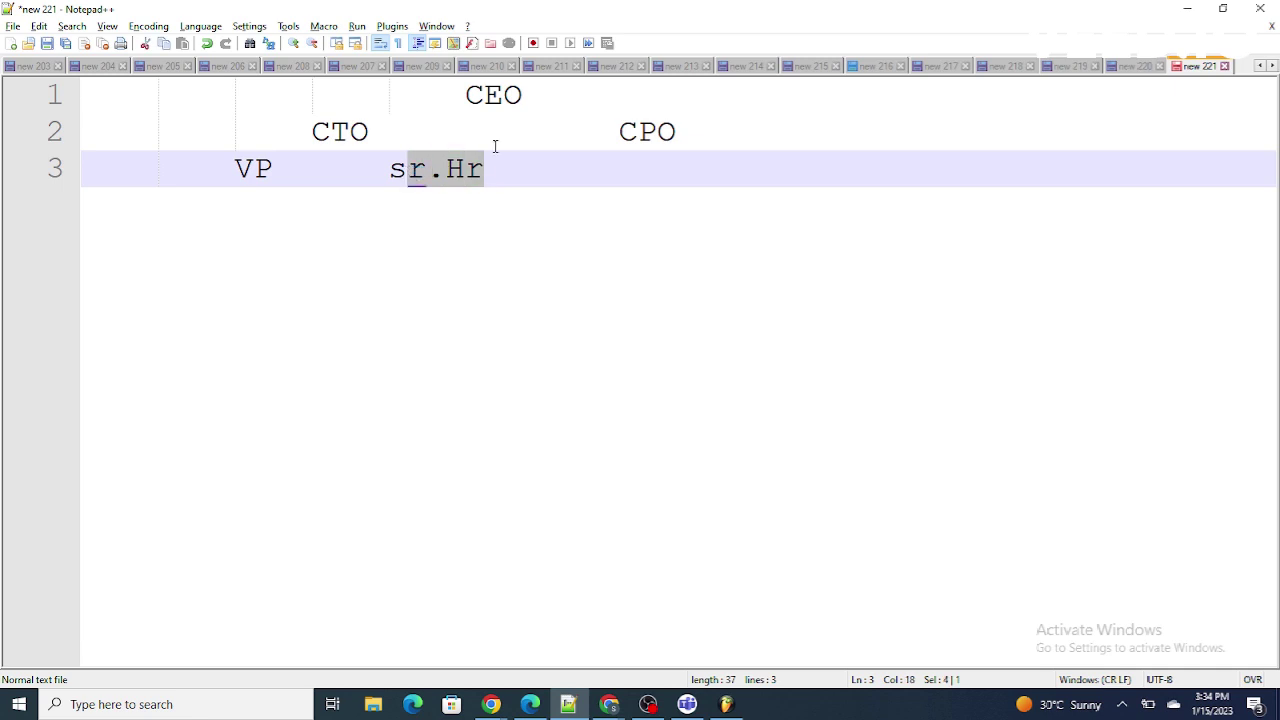
double_click(350, 130)
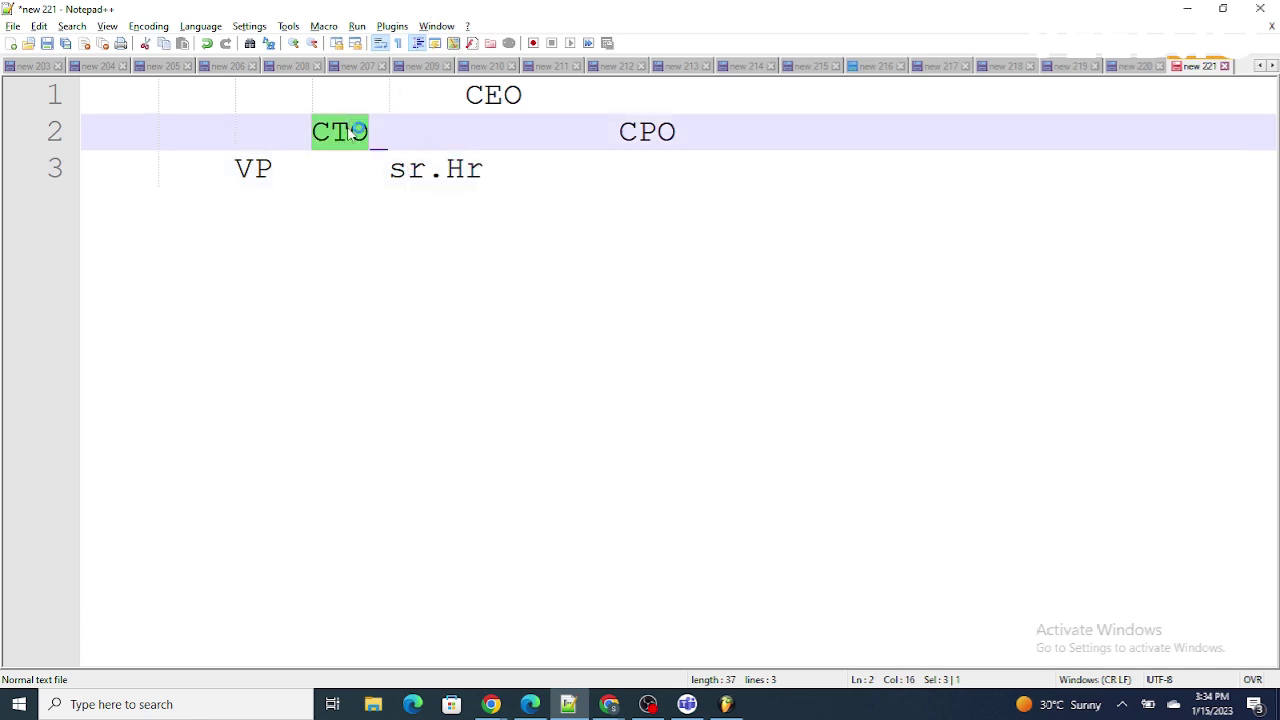
double_click(408, 170)
double_click(465, 170)
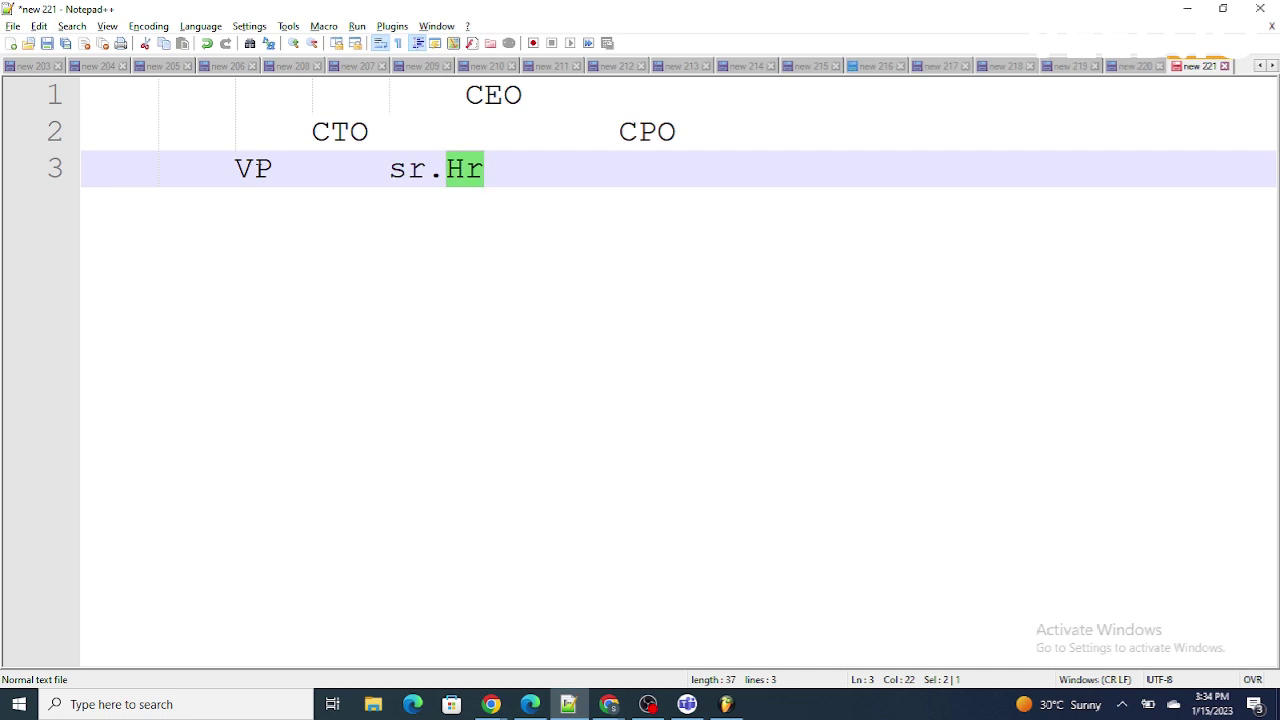
double_click(255, 170)
double_click(337, 133)
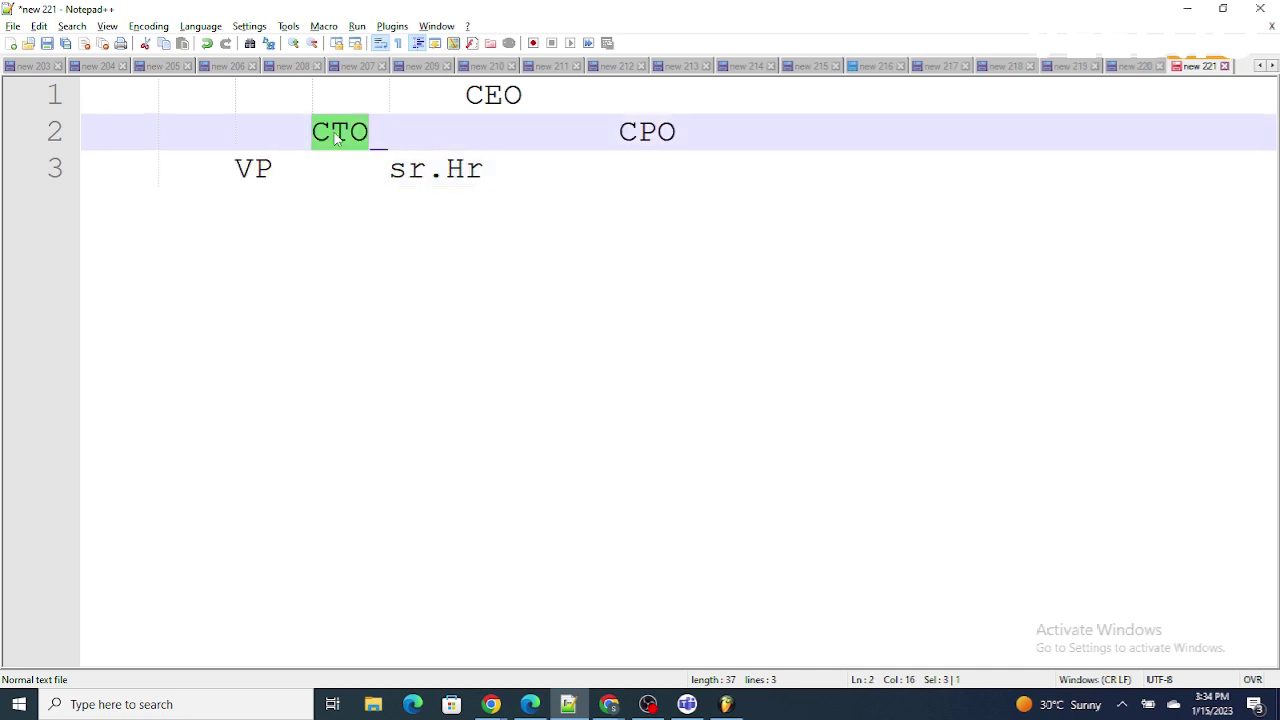
double_click(255, 170)
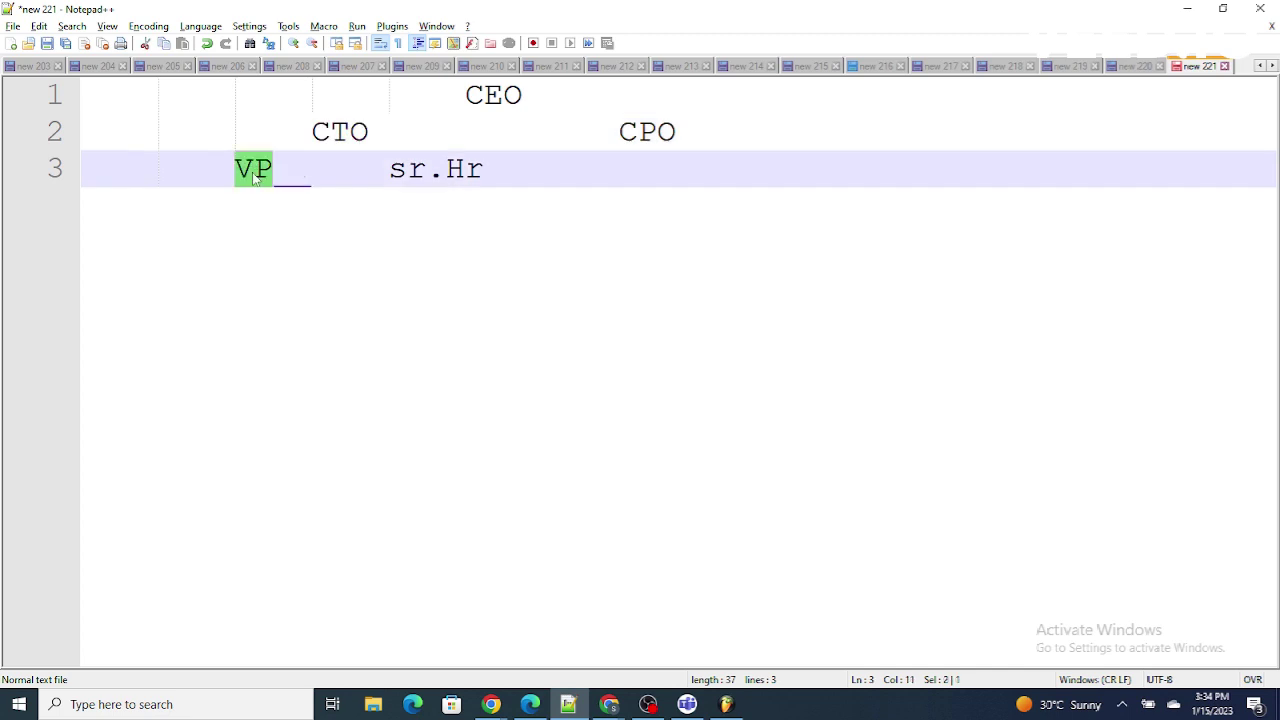
double_click(432, 170)
double_click(358, 135)
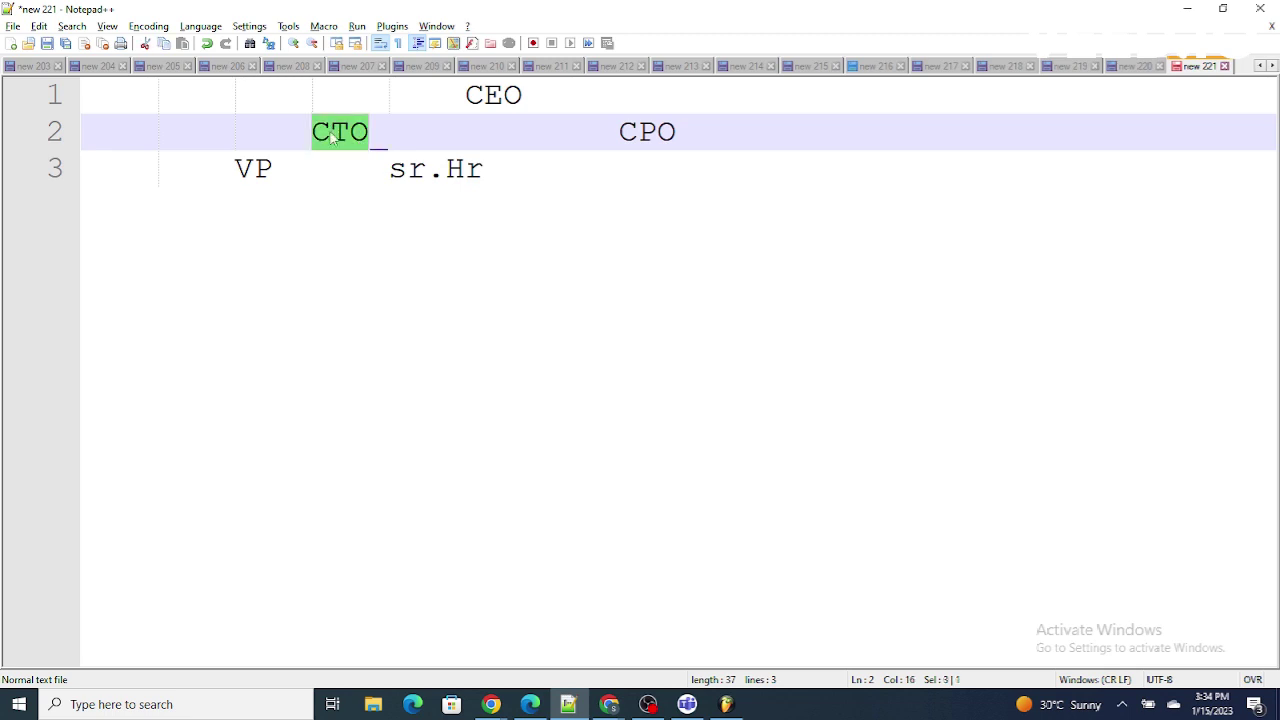
Examine how the CEO at the hierarchy's top relates to the CTO, sr.Hr and VP roles below
double_click(507, 94)
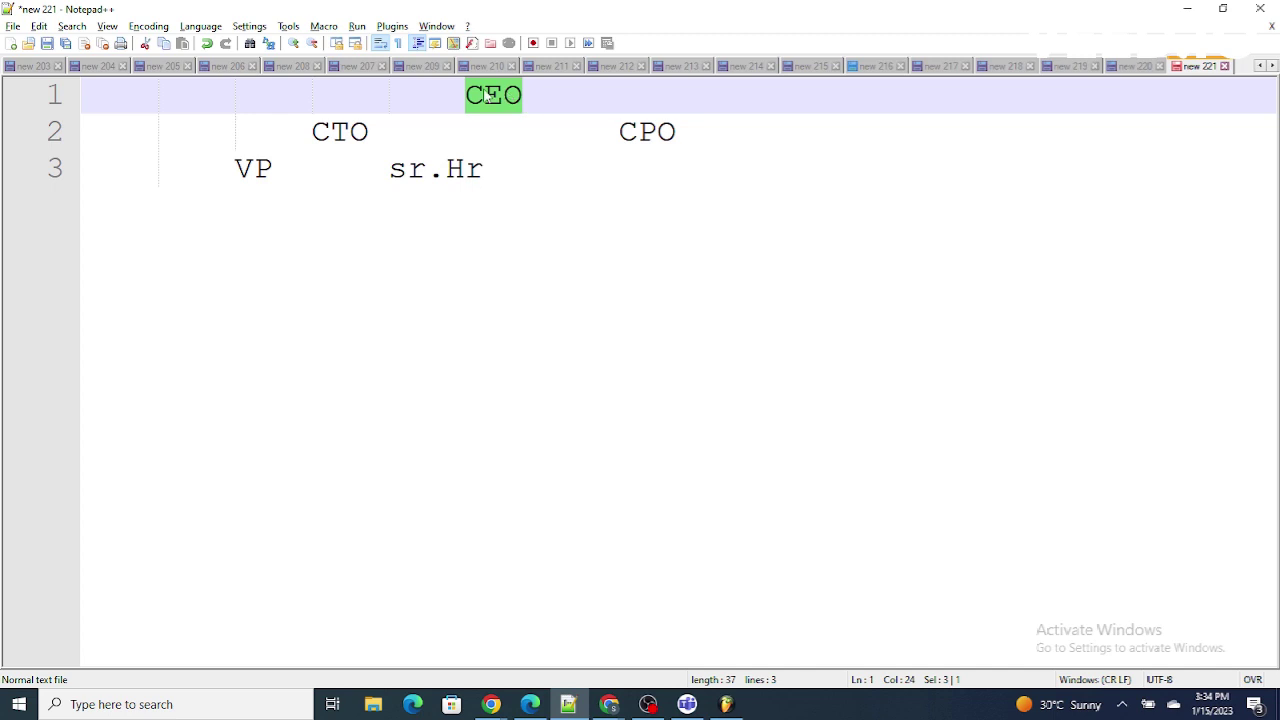
double_click(337, 134)
double_click(507, 98)
click(410, 165)
double_click(410, 165)
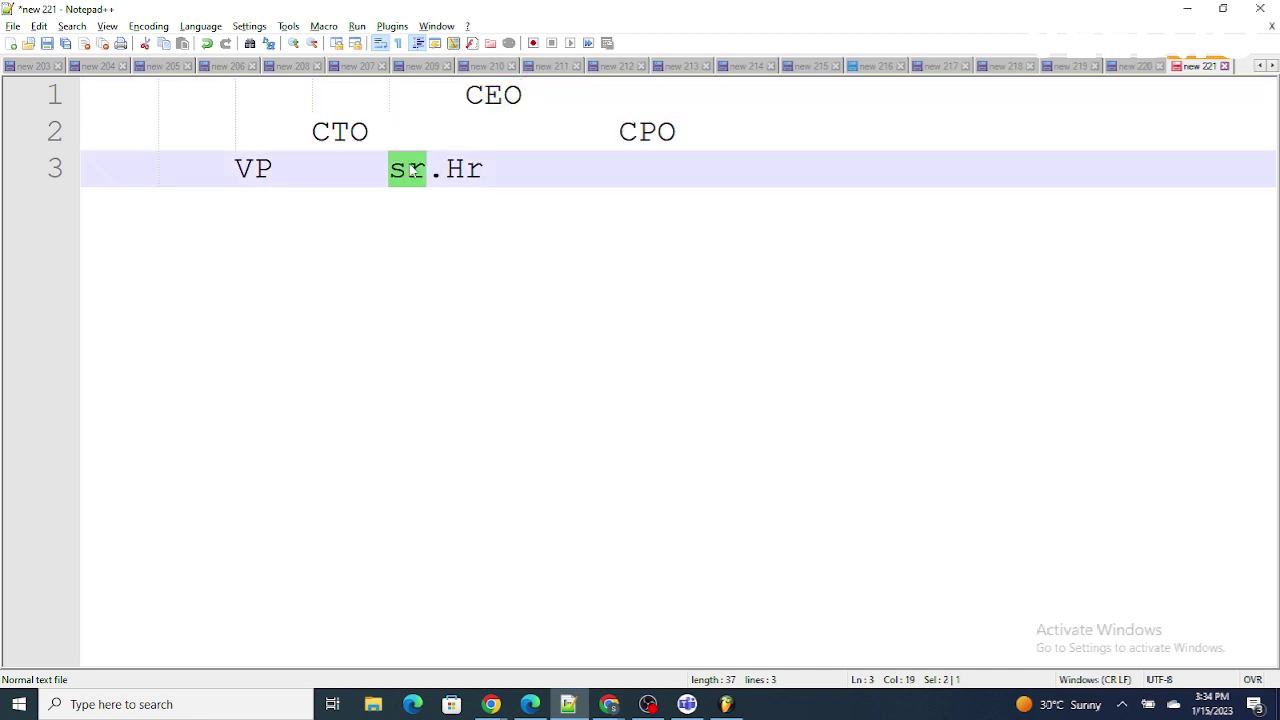
double_click(464, 170)
double_click(480, 98)
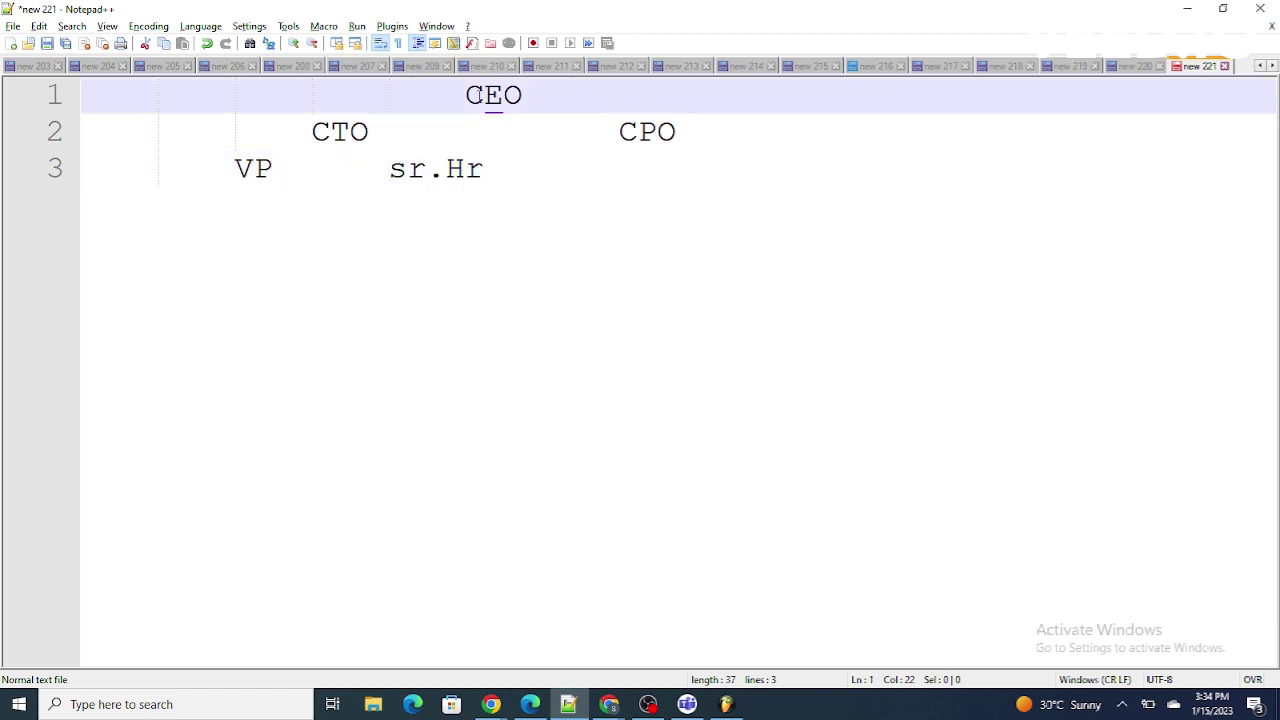
double_click(408, 172)
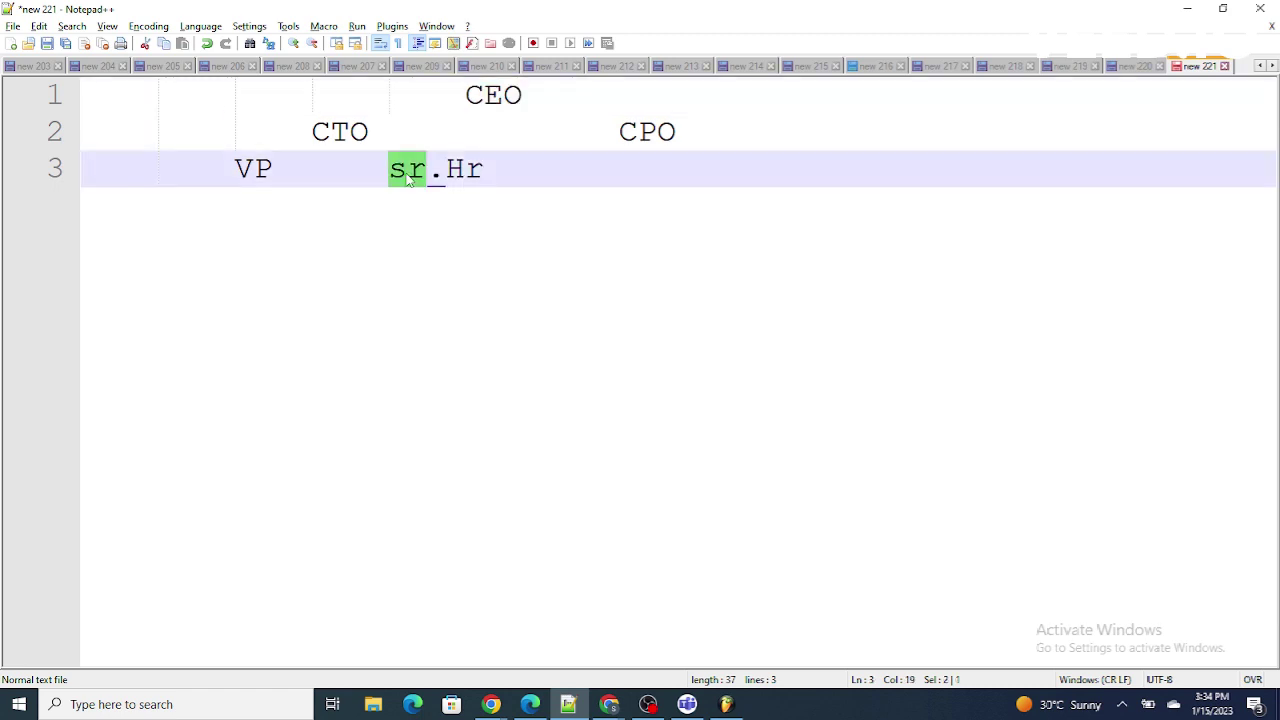
double_click(333, 131)
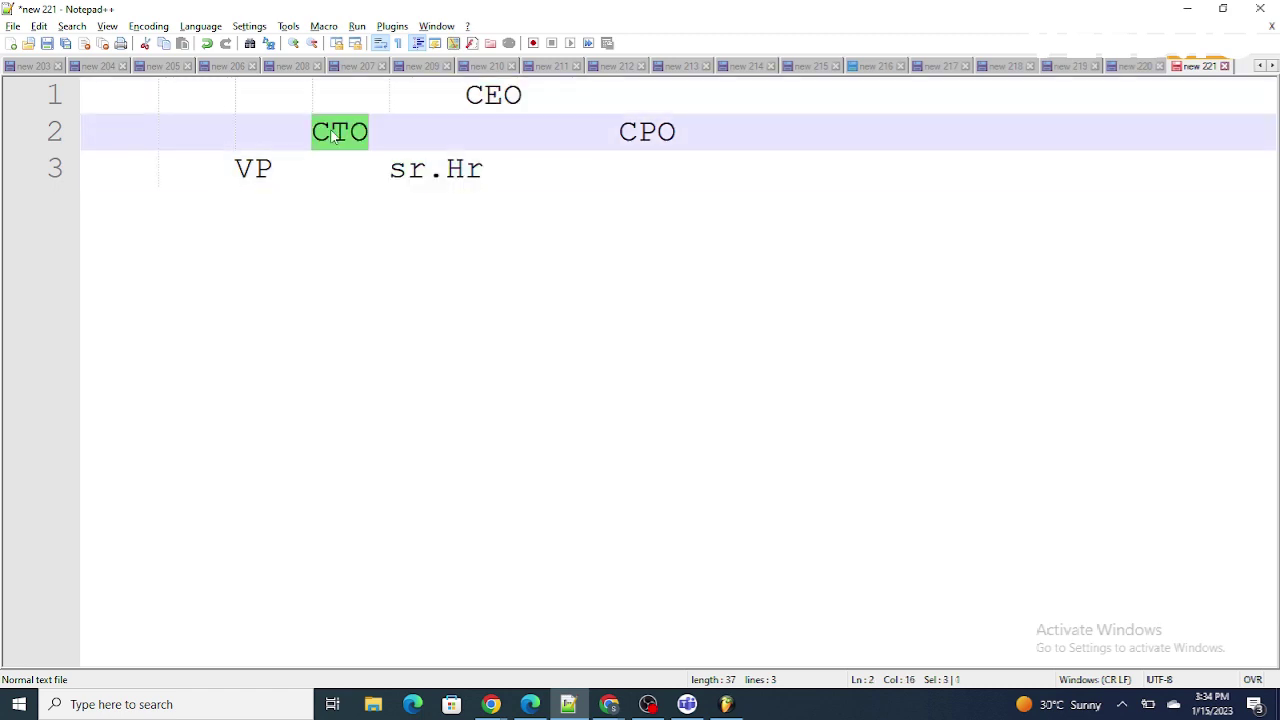
double_click(484, 100)
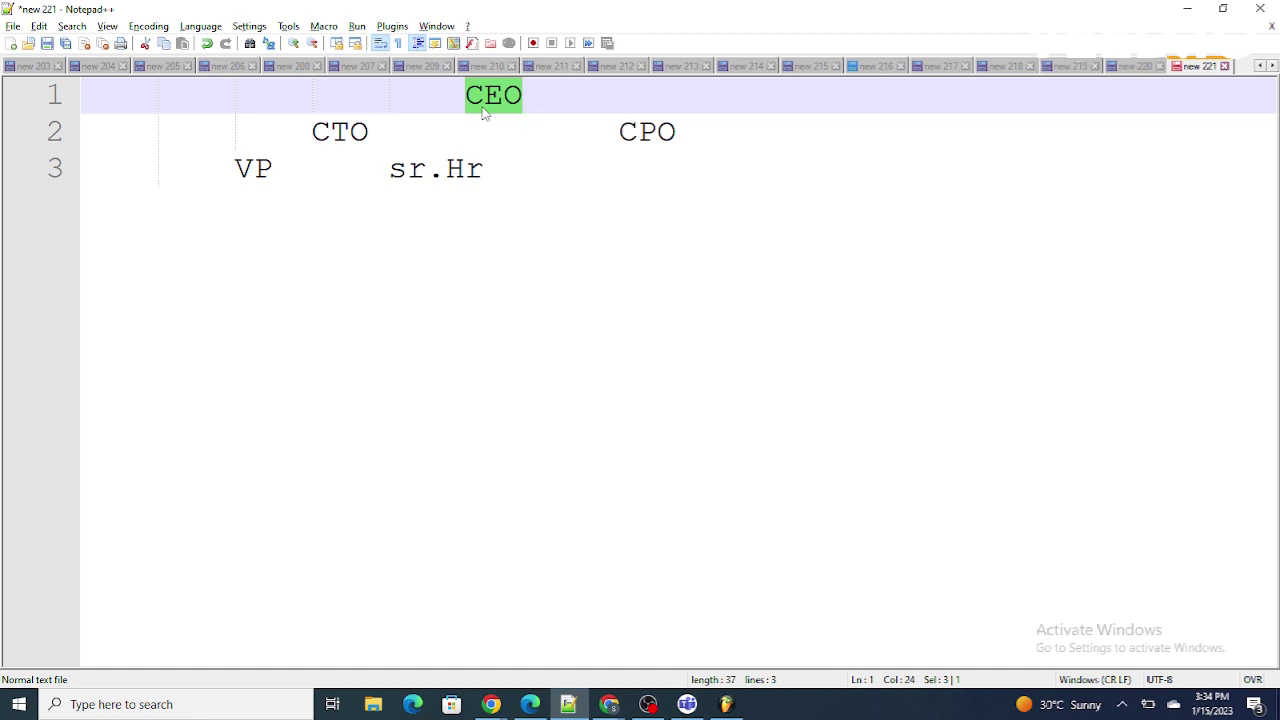
click(390, 170)
drag(390, 170, 492, 175)
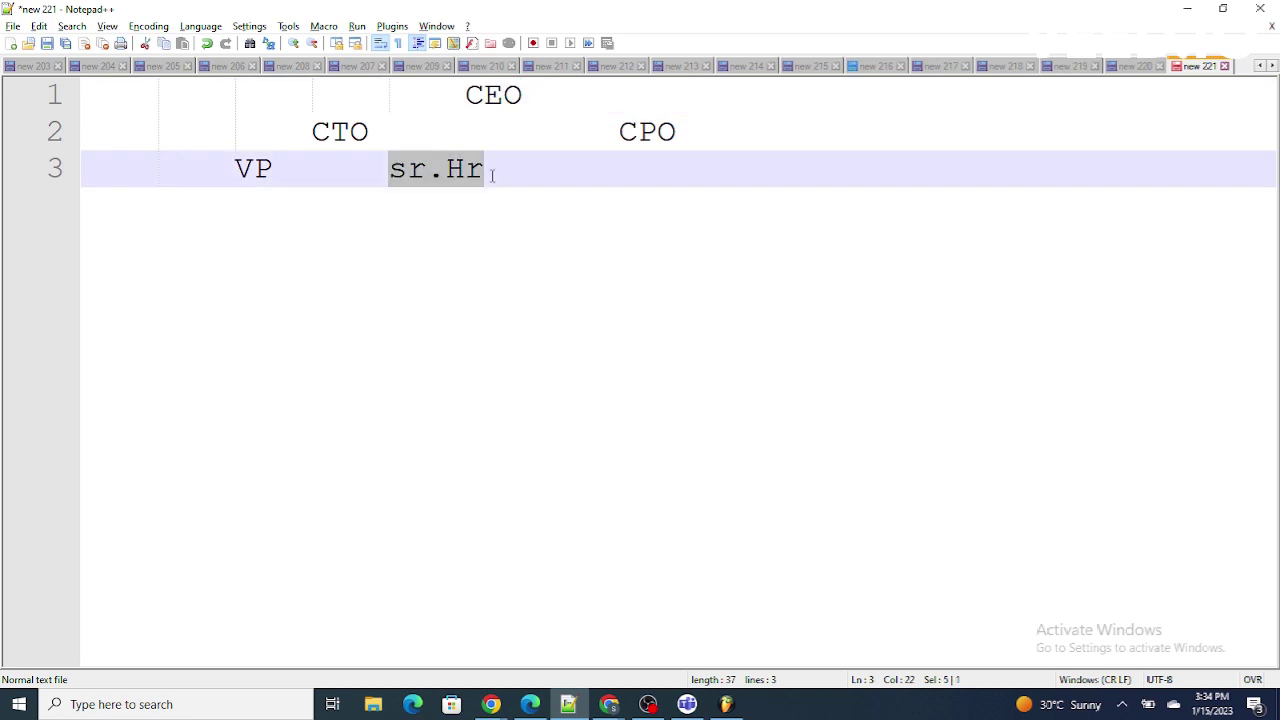
click(278, 170)
key(shift+Left)
key(shift+Left)
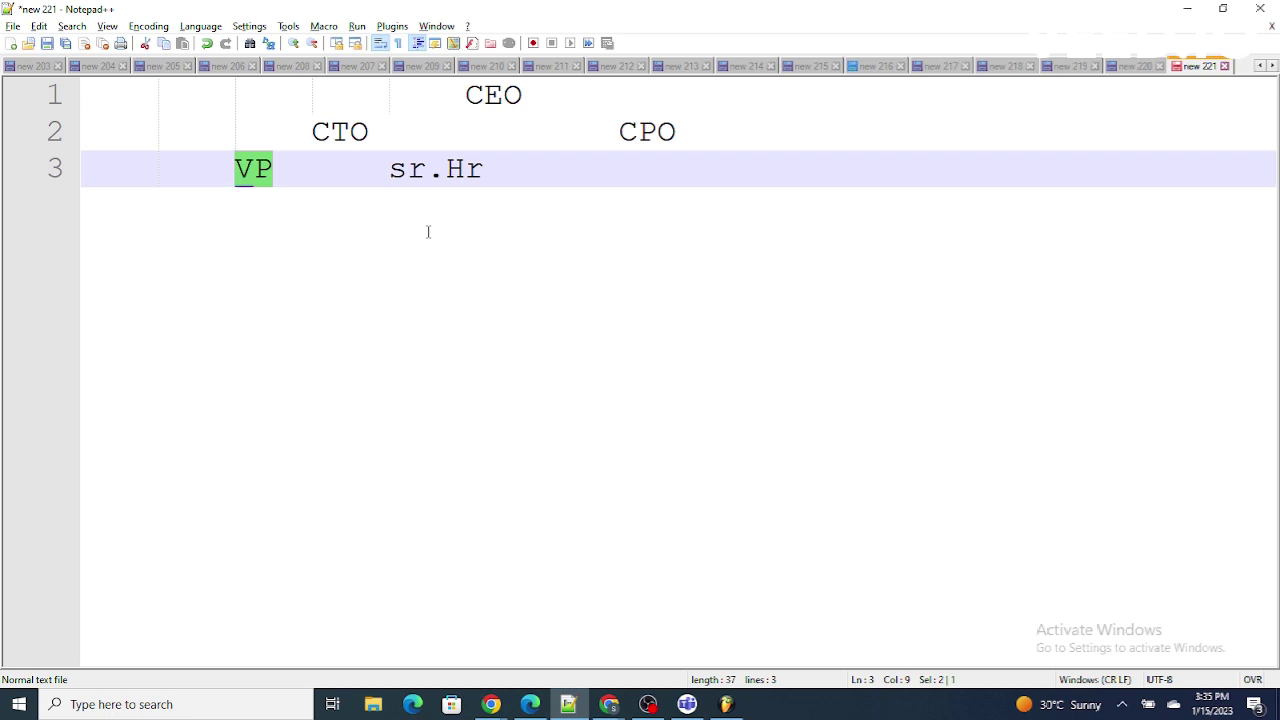
click(1161, 266)
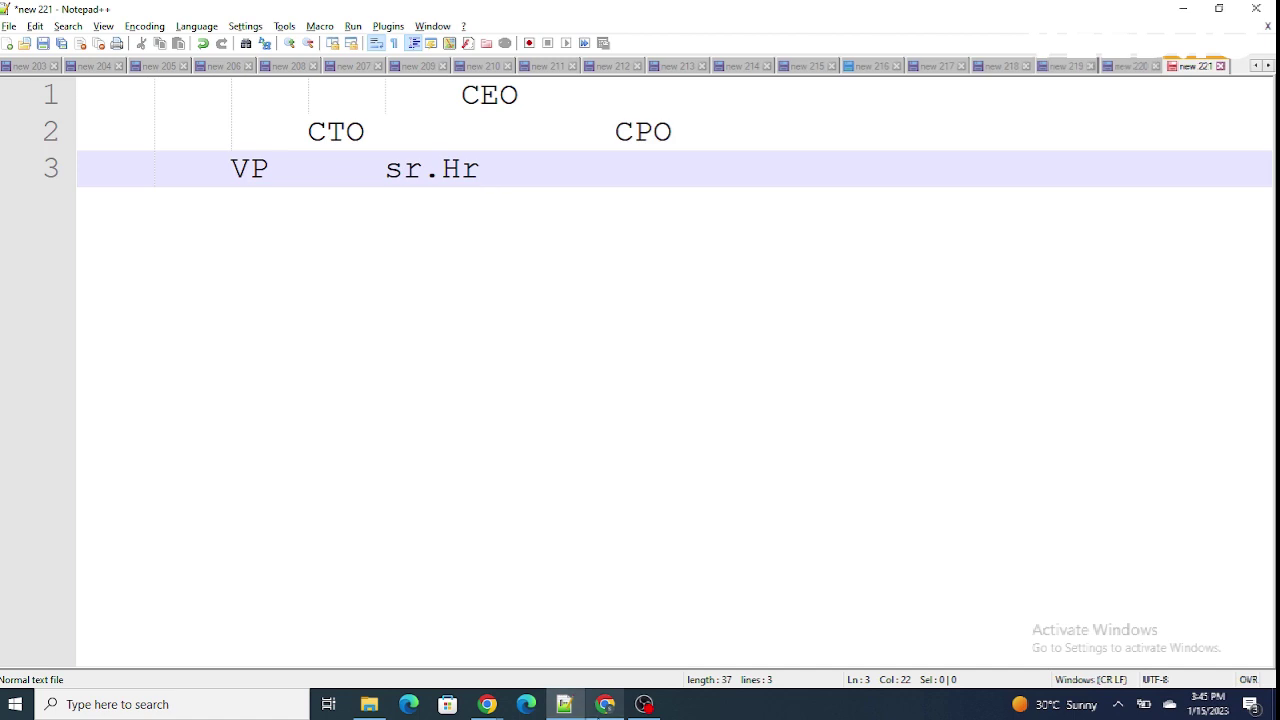
Switch to Salesforce Setup, open the organization's role hierarchy from Roles, and expand the CEO branch
click(605, 704)
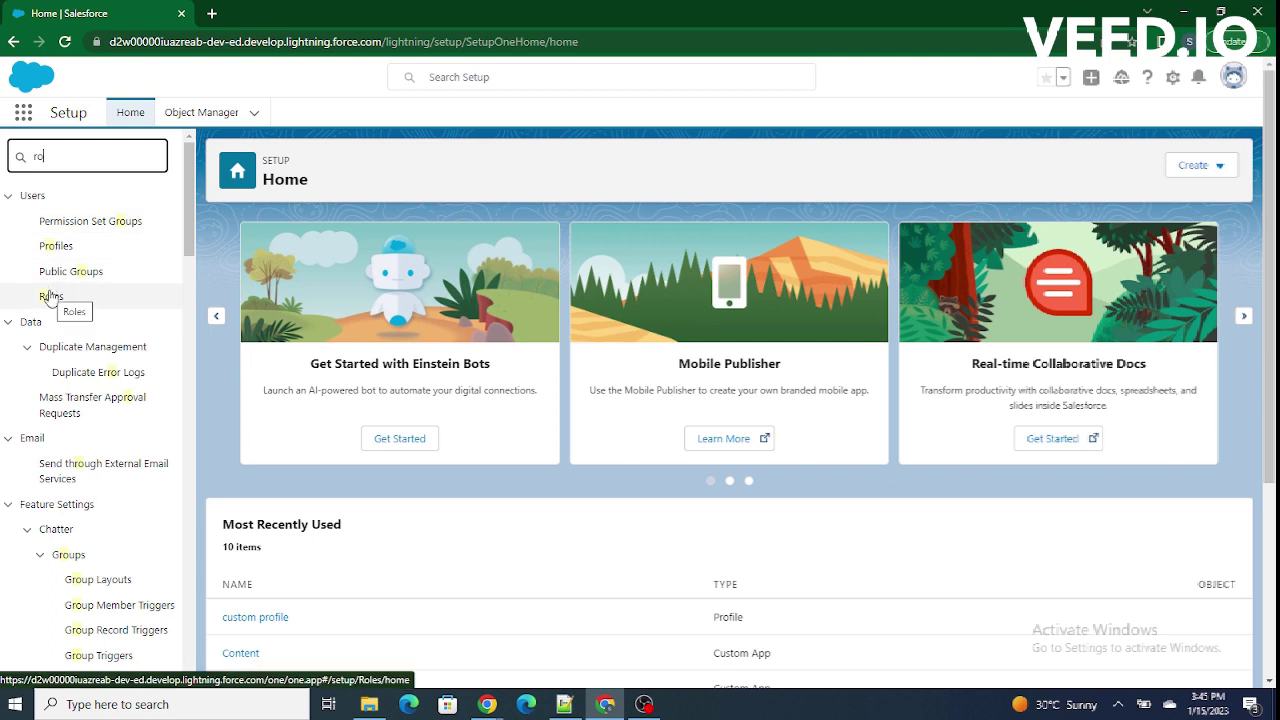
click(50, 296)
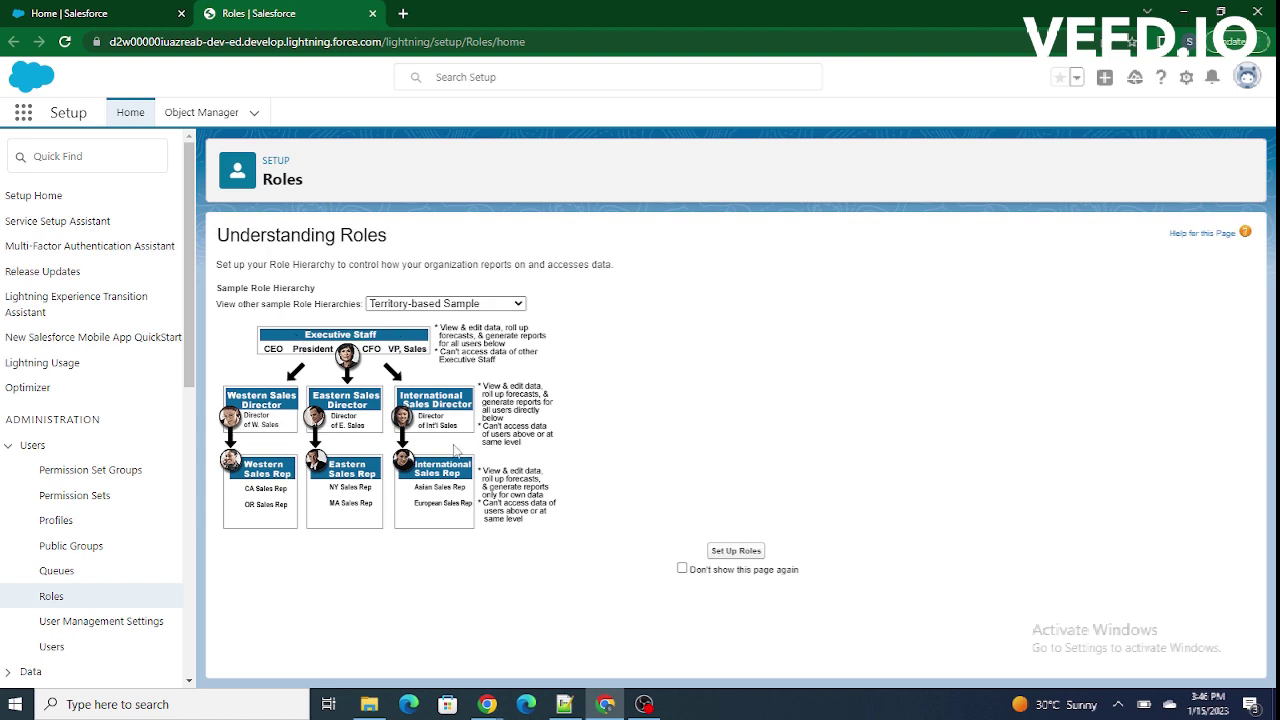
click(737, 551)
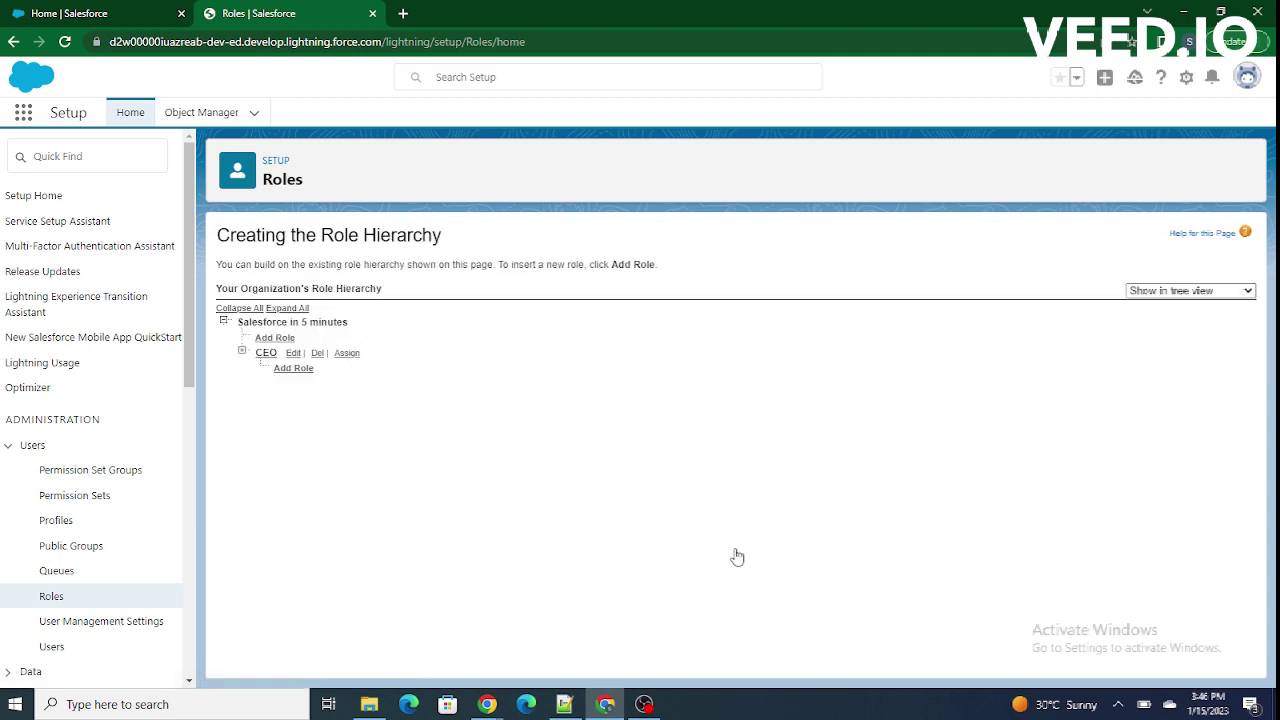
click(241, 353)
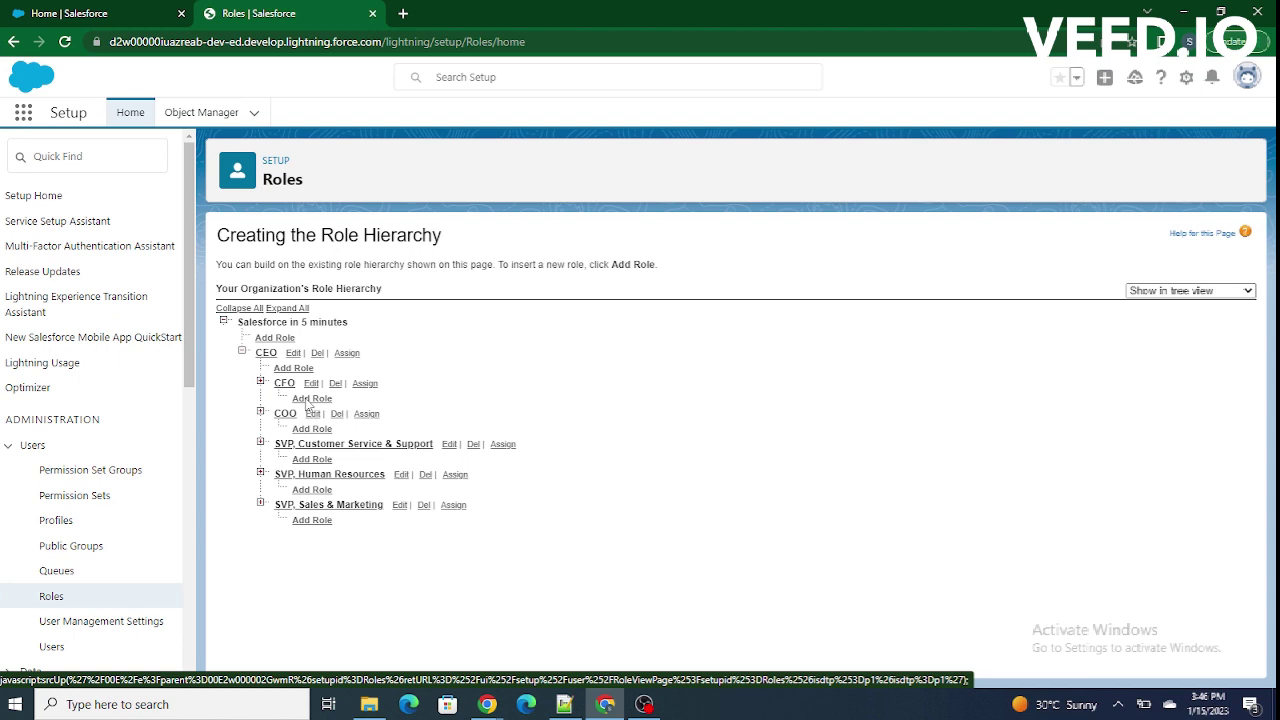
Add a role under CFO with label and role name test1, leave its report display name blank, and save it
click(311, 398)
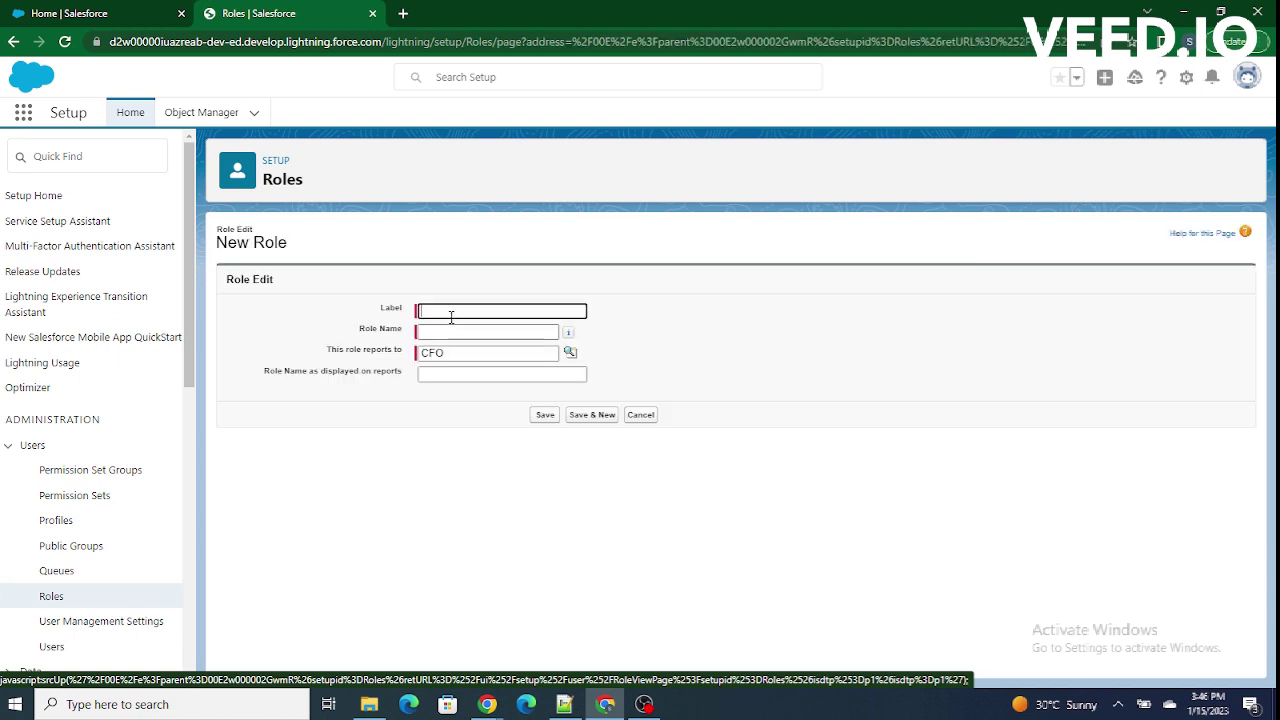
text(test1)
key(Tab)
key(Tab)
click(487, 372)
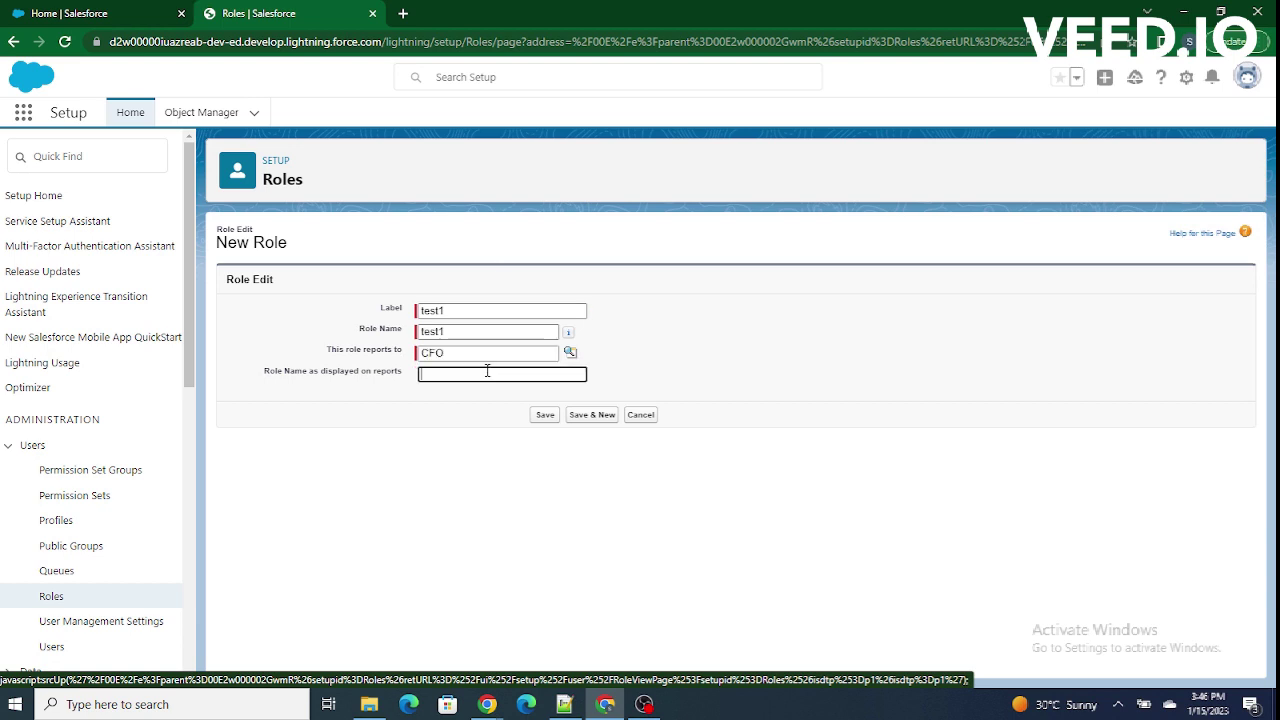
text(tea)
key(BackSpace)
key(BackSpace)
key(BackSpace)
click(563, 414)
click(557, 415)
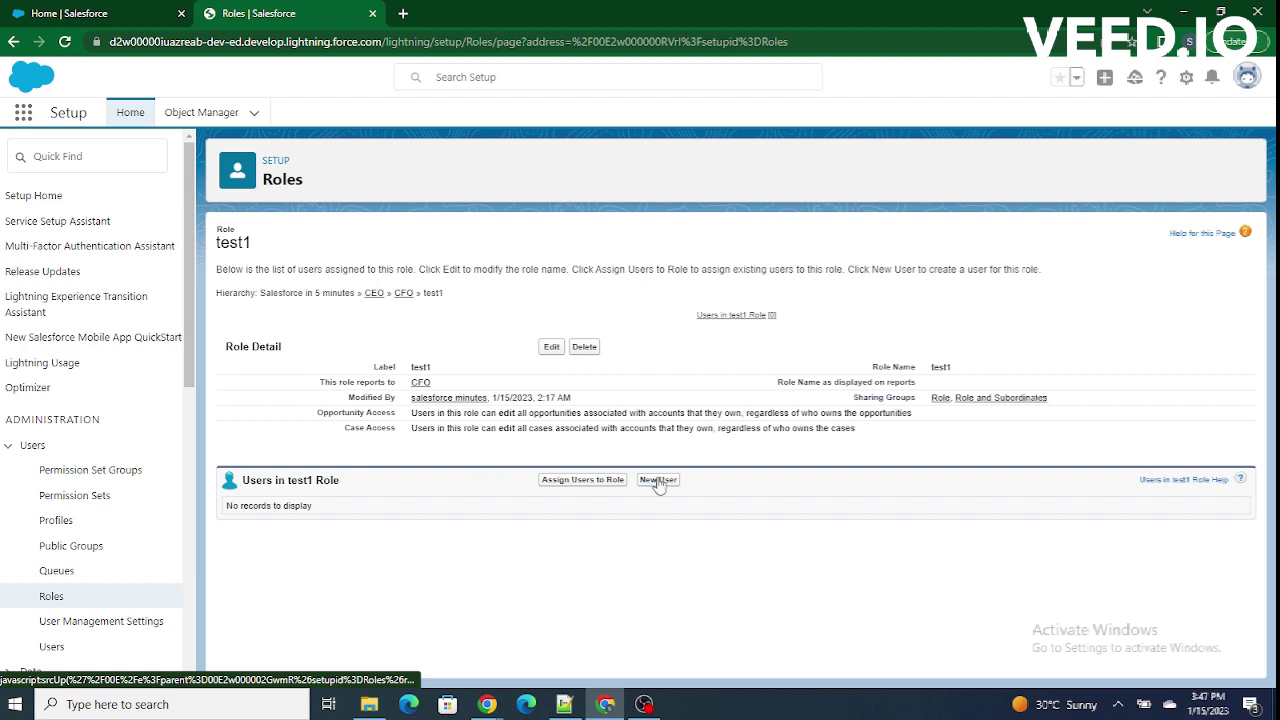
Reopen the organization's role hierarchy tree to check the placement of the test1 role
click(52, 601)
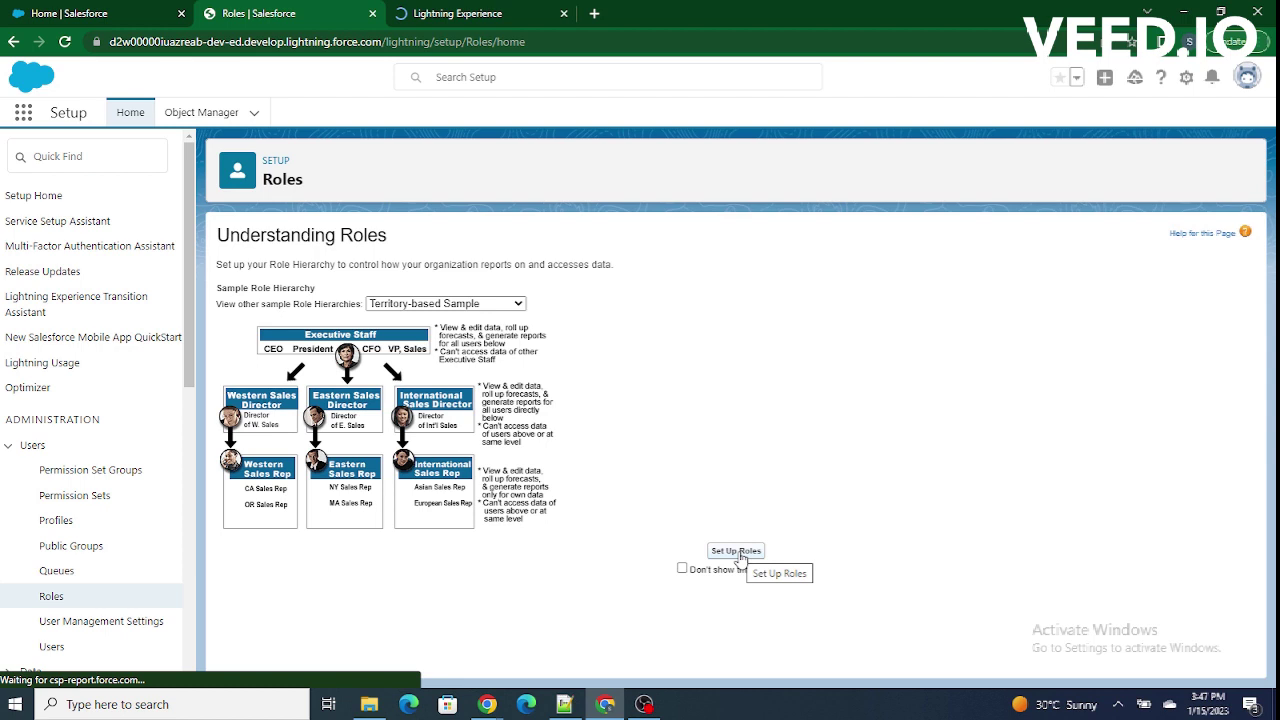
click(738, 551)
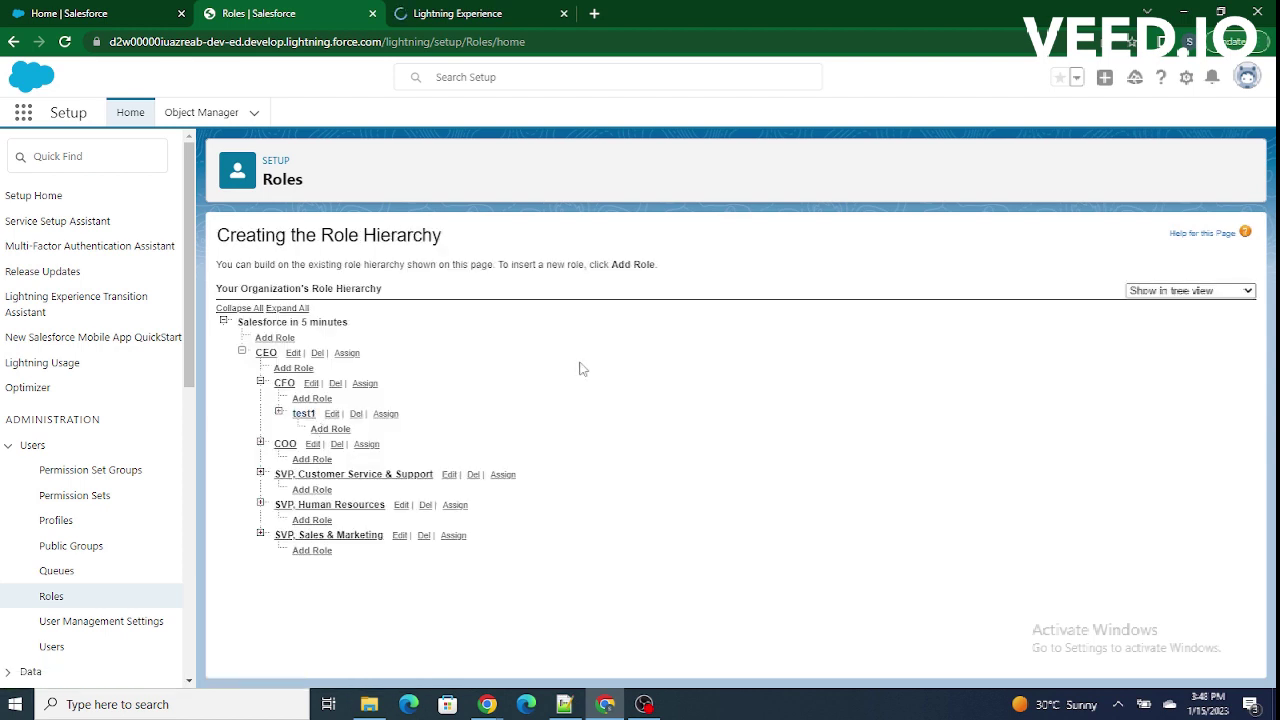